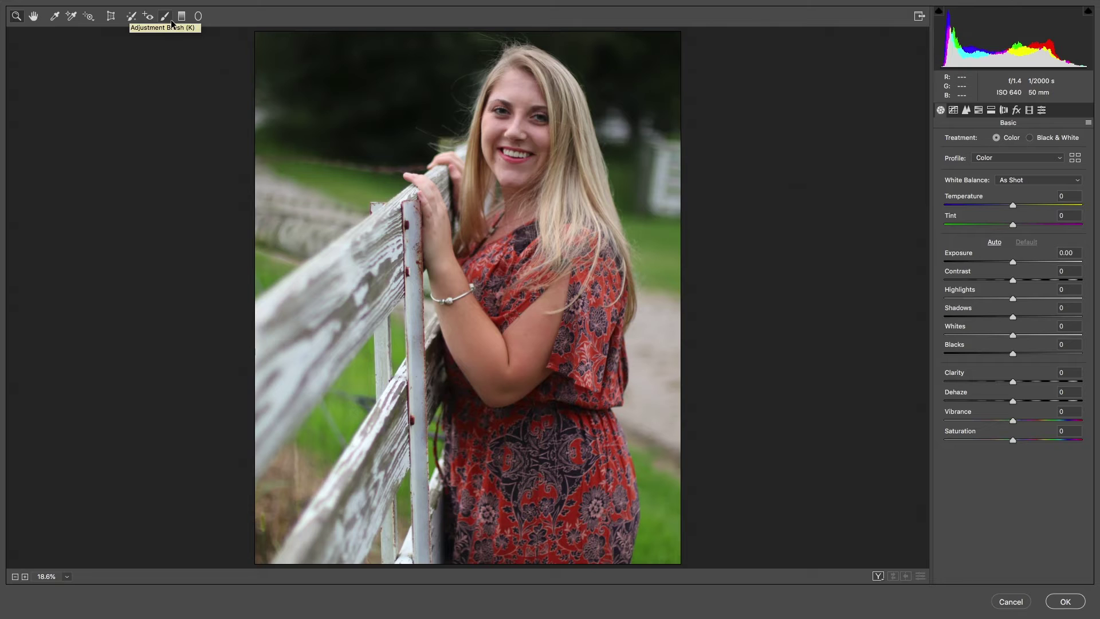
Step: Set up the Spot Removal tool in Heal mode with Size 10, Feather 40 and Opacity 90
left_click(131, 16)
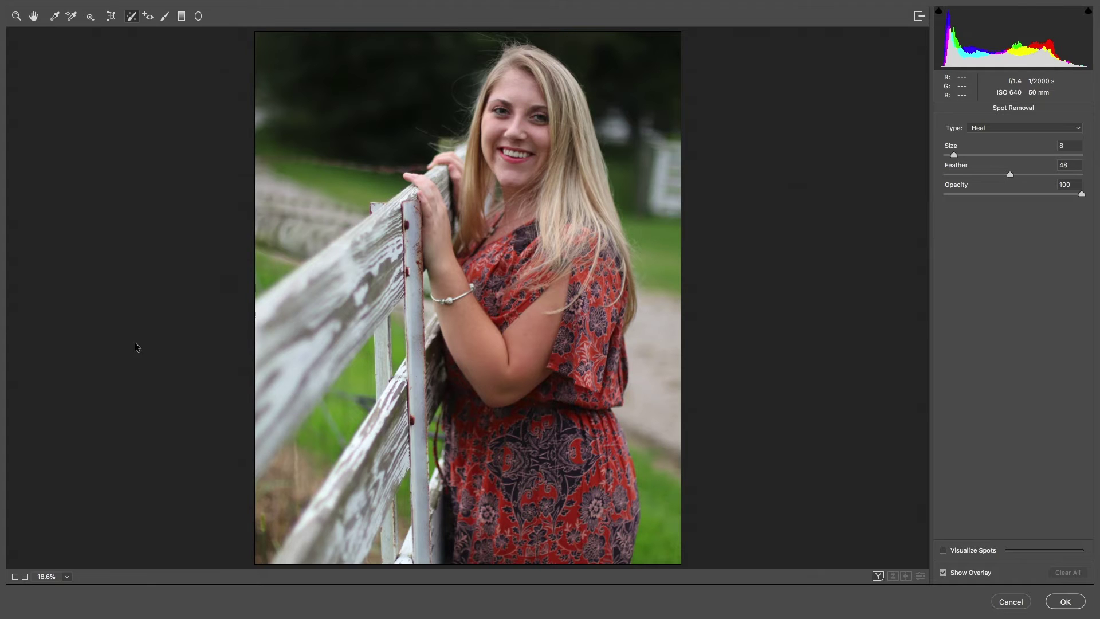
left_click(67, 578)
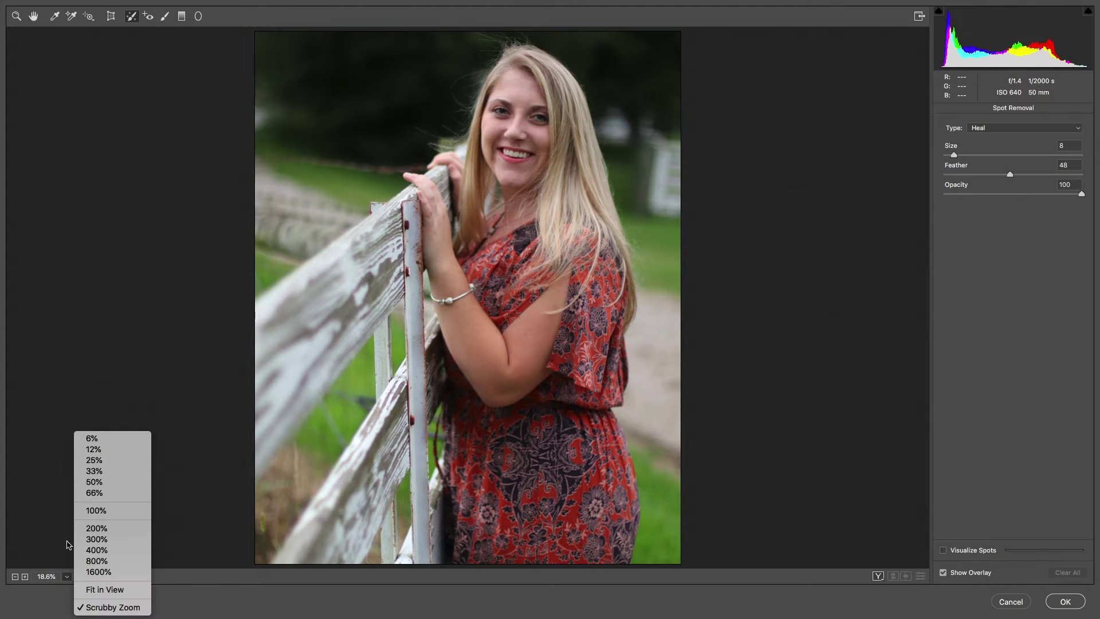
left_click(104, 513)
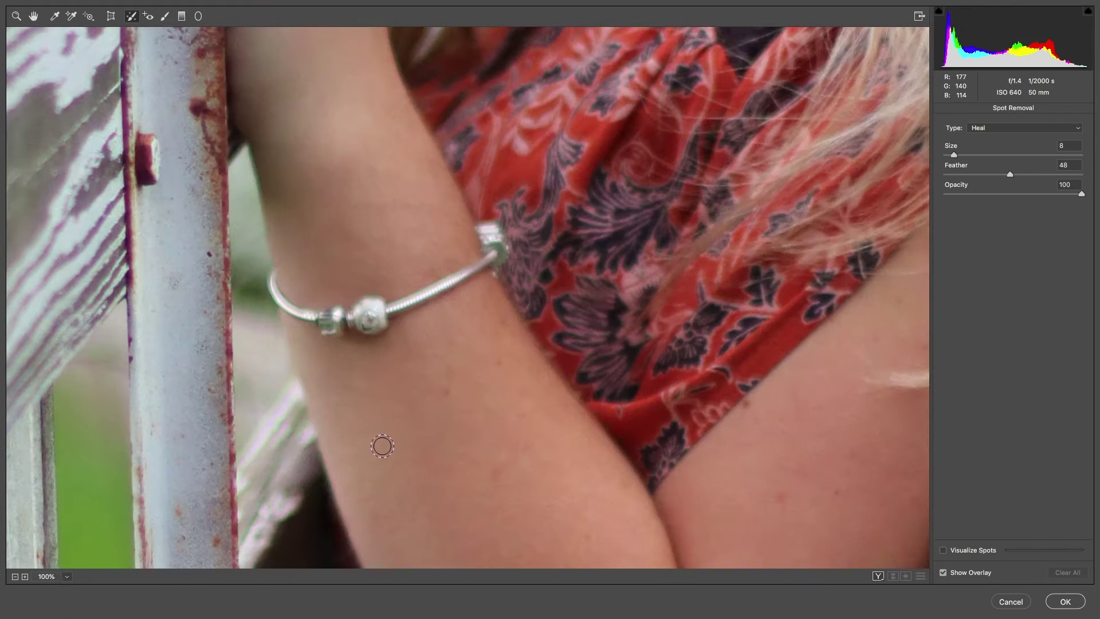
scroll(619, 354, "up", 15)
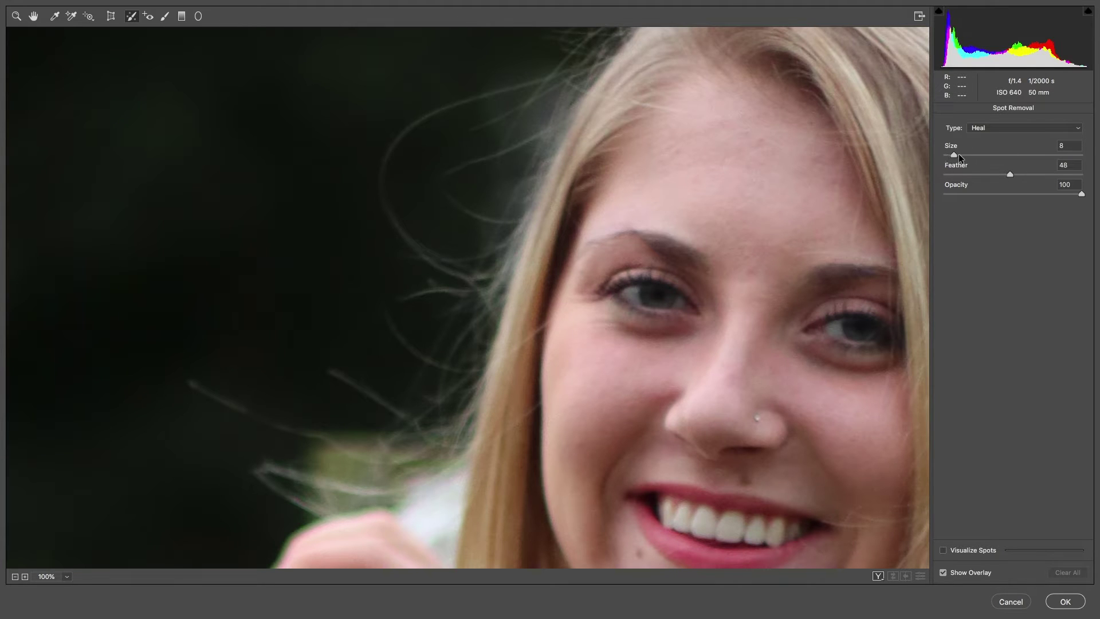
left_click_drag(959, 152, 989, 154)
left_click_drag(1047, 174, 971, 174)
mouse_move(975, 175)
left_mouse_down()
mouse_move(1000, 169)
mouse_move(957, 156)
left_mouse_up()
Step: Heal the blemish between the eyebrows, trying the teeth as source before sampling from clear forehead skin
left_click(753, 273)
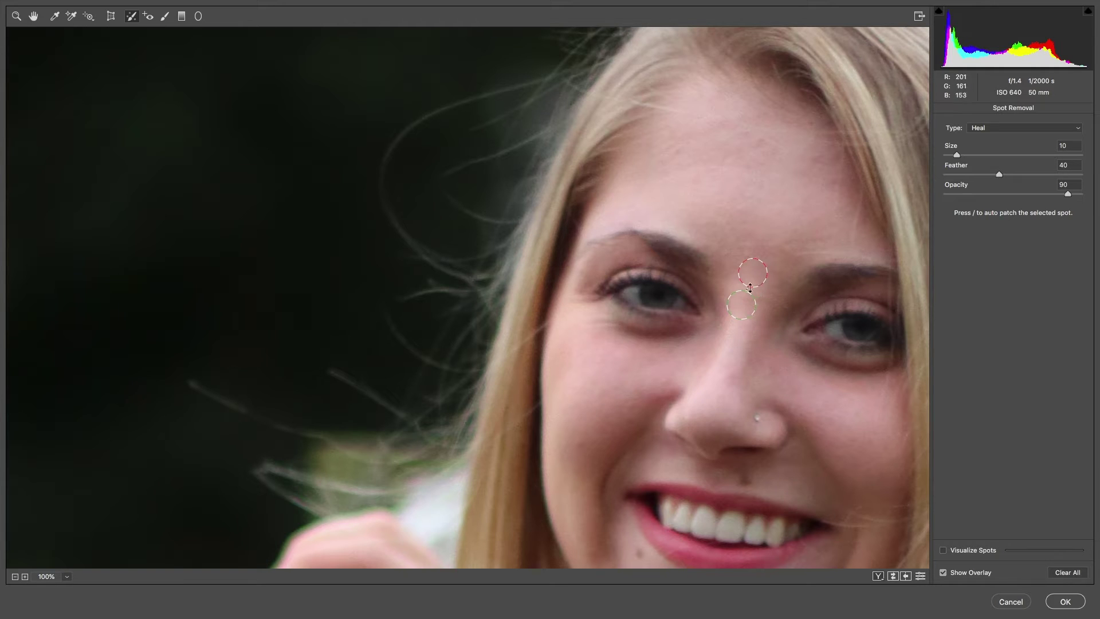
mouse_move(739, 306)
left_mouse_down()
mouse_move(830, 253)
mouse_move(748, 135)
mouse_move(764, 141)
mouse_move(663, 145)
mouse_move(597, 117)
mouse_move(629, 271)
mouse_move(666, 291)
mouse_move(743, 532)
left_mouse_up()
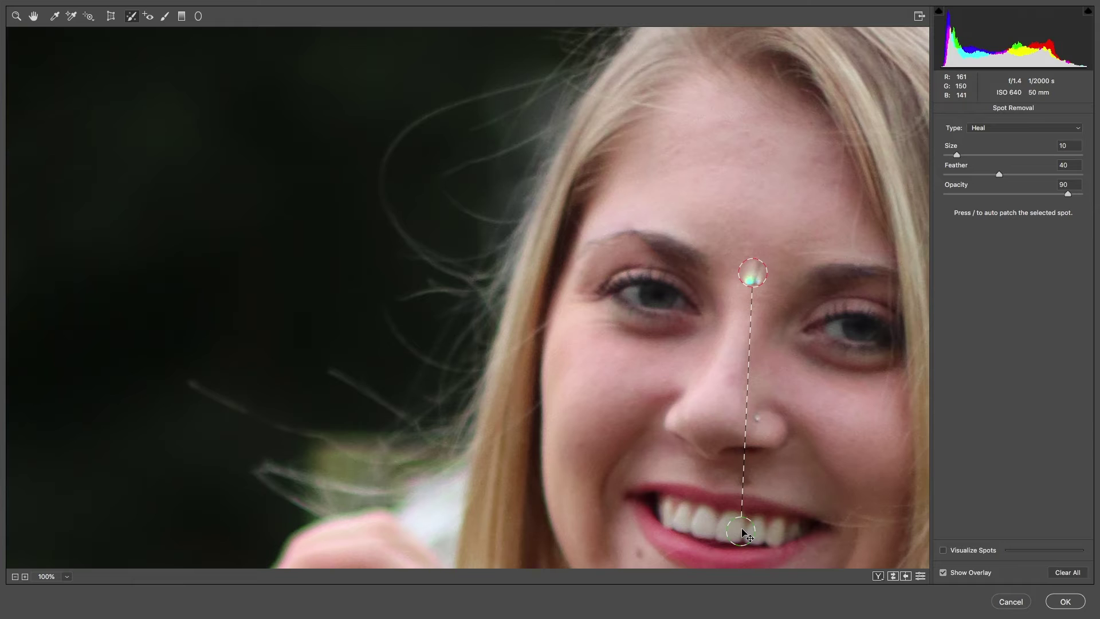
mouse_move(742, 533)
left_mouse_down()
mouse_move(690, 452)
mouse_move(698, 386)
mouse_move(735, 380)
mouse_move(779, 185)
mouse_move(792, 201)
left_mouse_up()
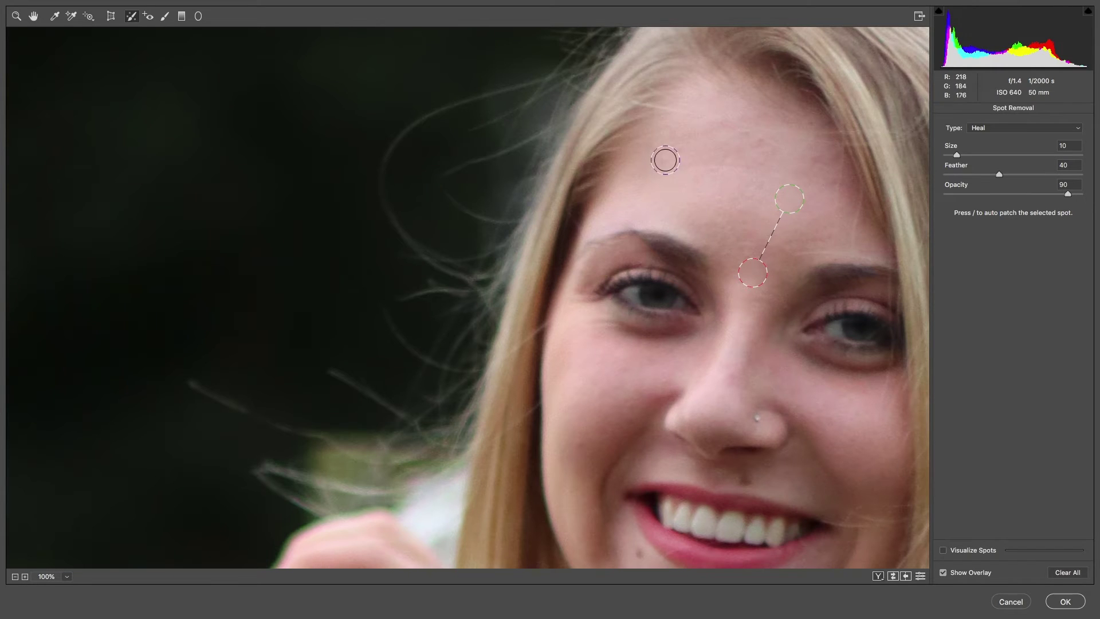
Step: Heal two more forehead blemishes and the spot beside the nose, sampling the latter from the adjacent cheek
left_click(763, 143)
left_click(743, 209)
left_click(662, 394)
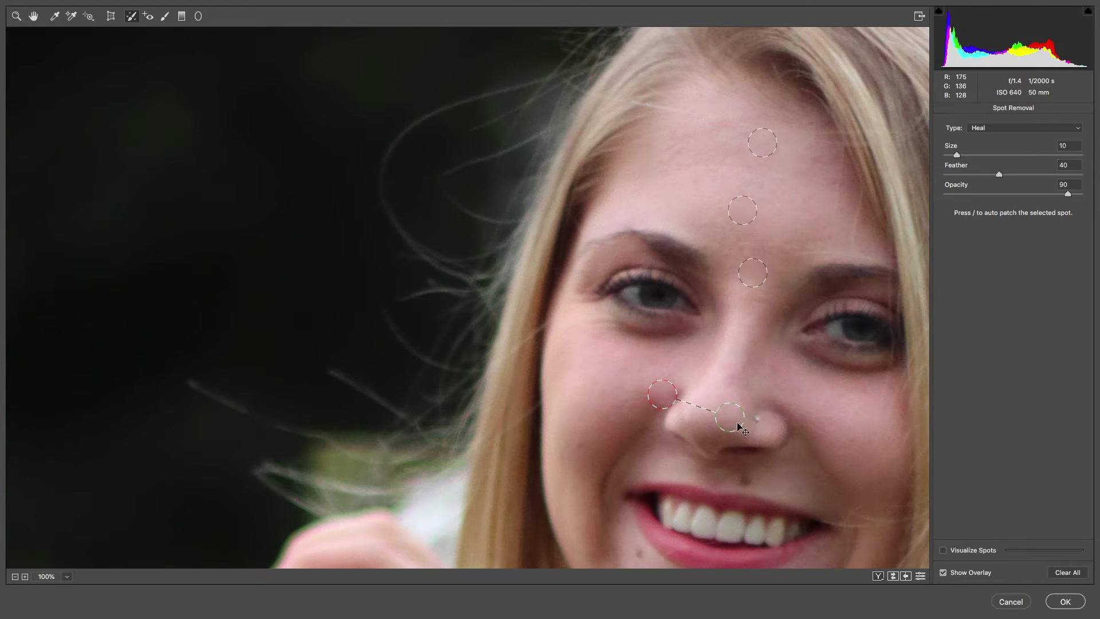
mouse_move(732, 419)
left_mouse_down()
mouse_move(609, 371)
mouse_move(657, 386)
left_mouse_up()
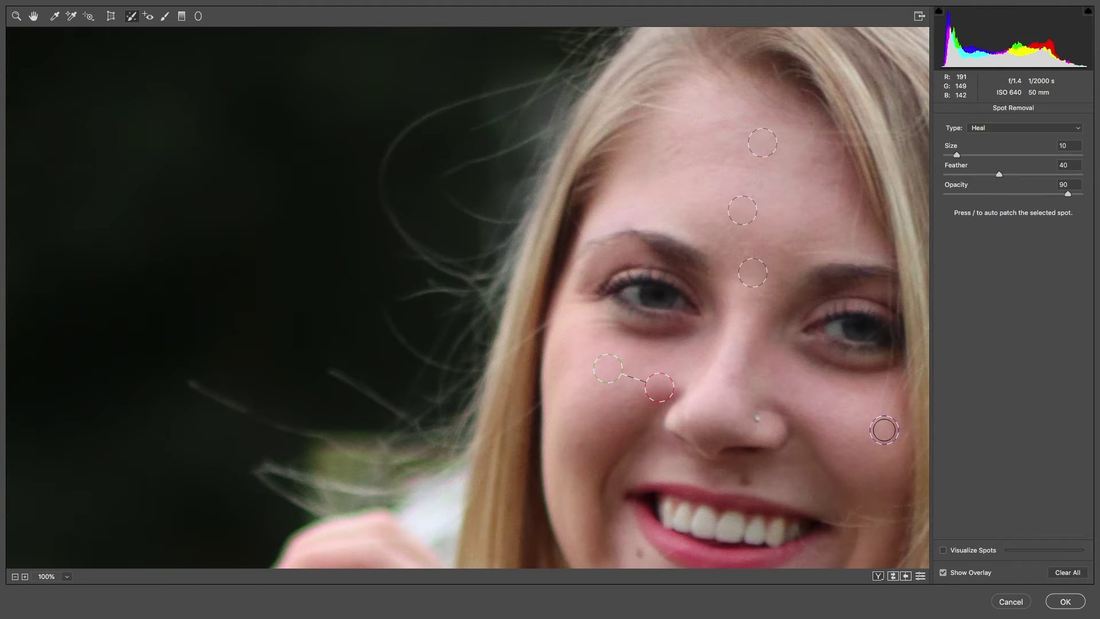
left_click(16, 17)
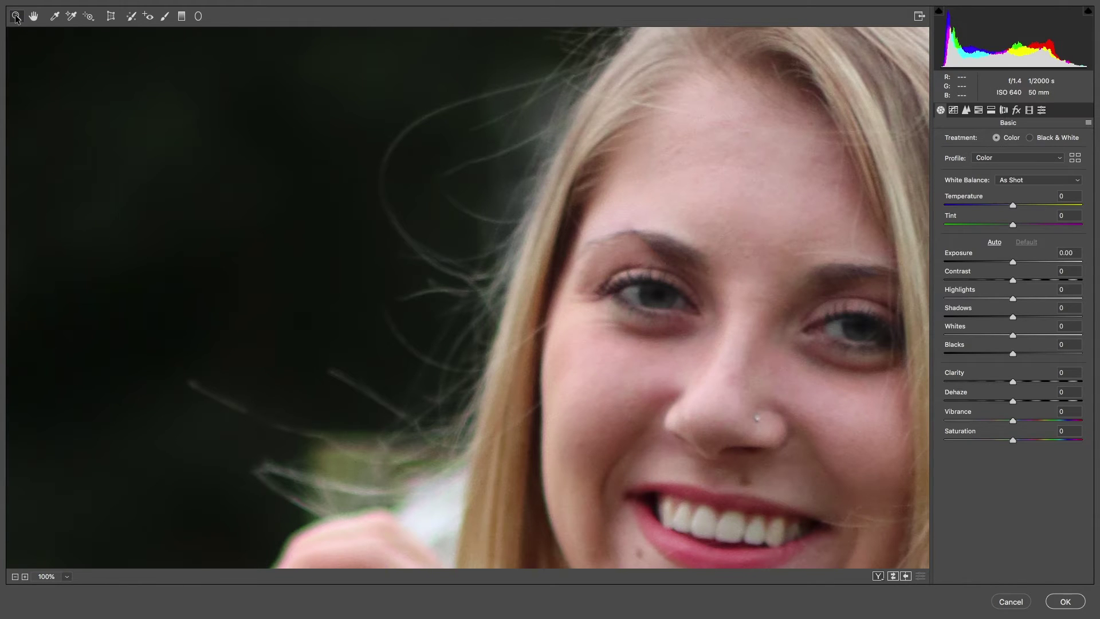
Step: Set Blacks to -10 for the whole portrait
left_click(62, 578)
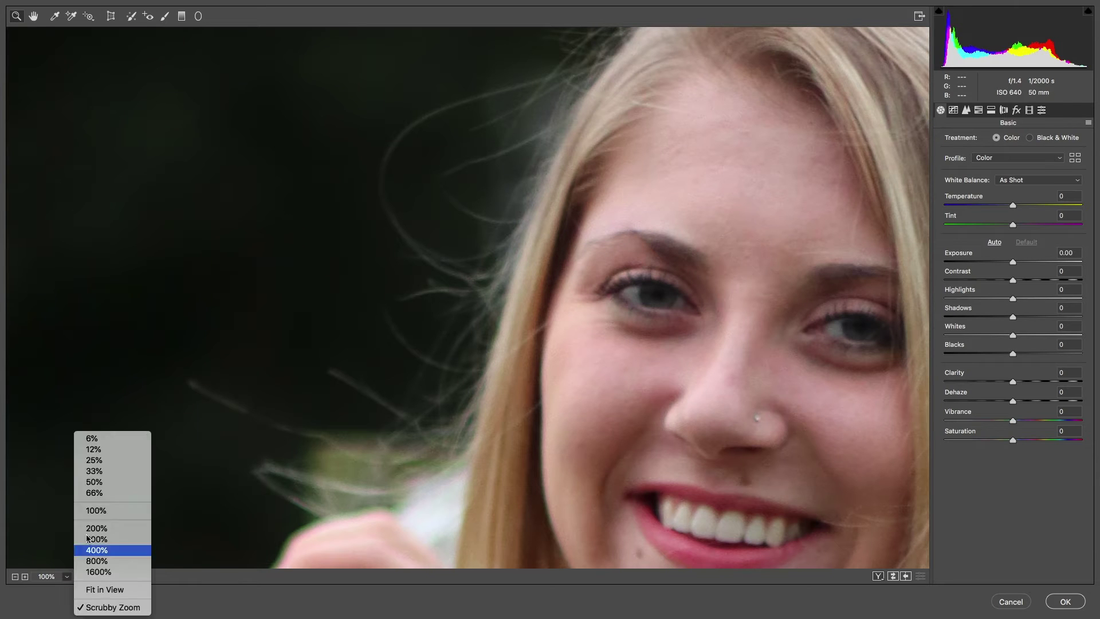
left_click(128, 588)
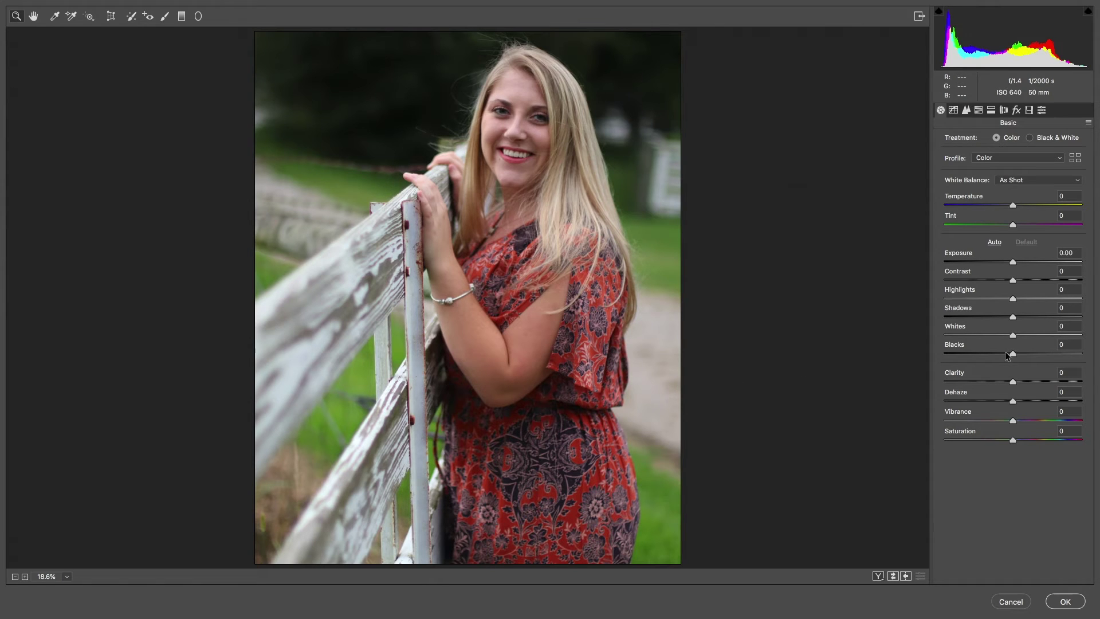
left_click_drag(1071, 347, 1030, 346)
key("Down")
key("Down")
key("Down")
key("Down")
key("Down")
key("Down")
key("Down")
key("Down")
key("Down")
key("Down")
Step: Lower Shadows to -10 for the whole portrait
key("shift+Tab")
key("shift+Tab")
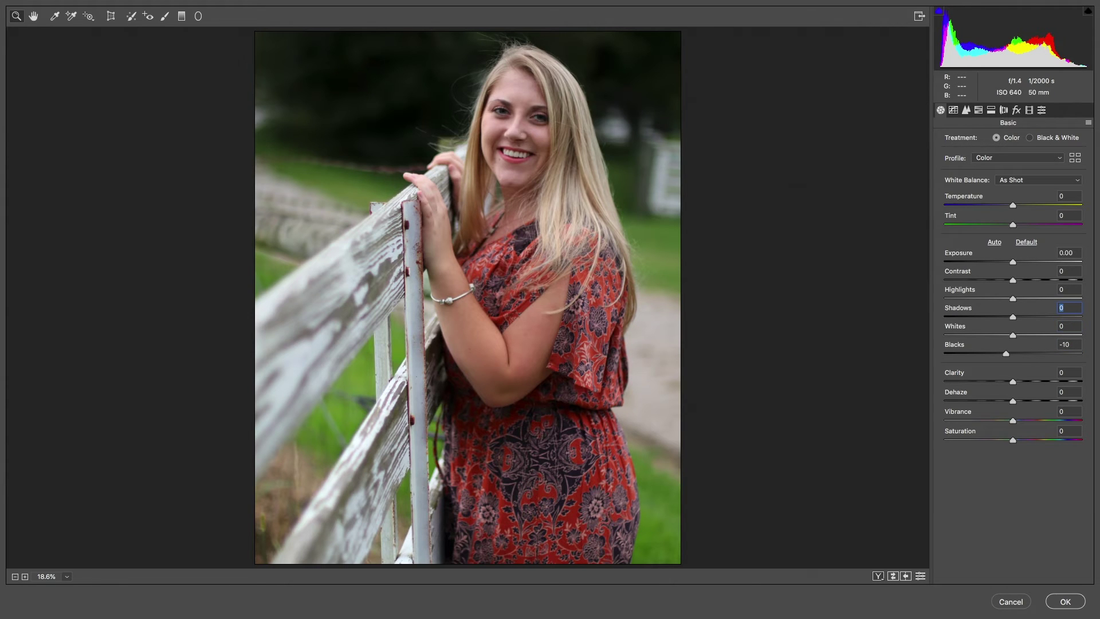
key("Down")
key("Down")
key("Down")
key("Down")
key("Down")
key("Down")
key("Down")
key("Down")
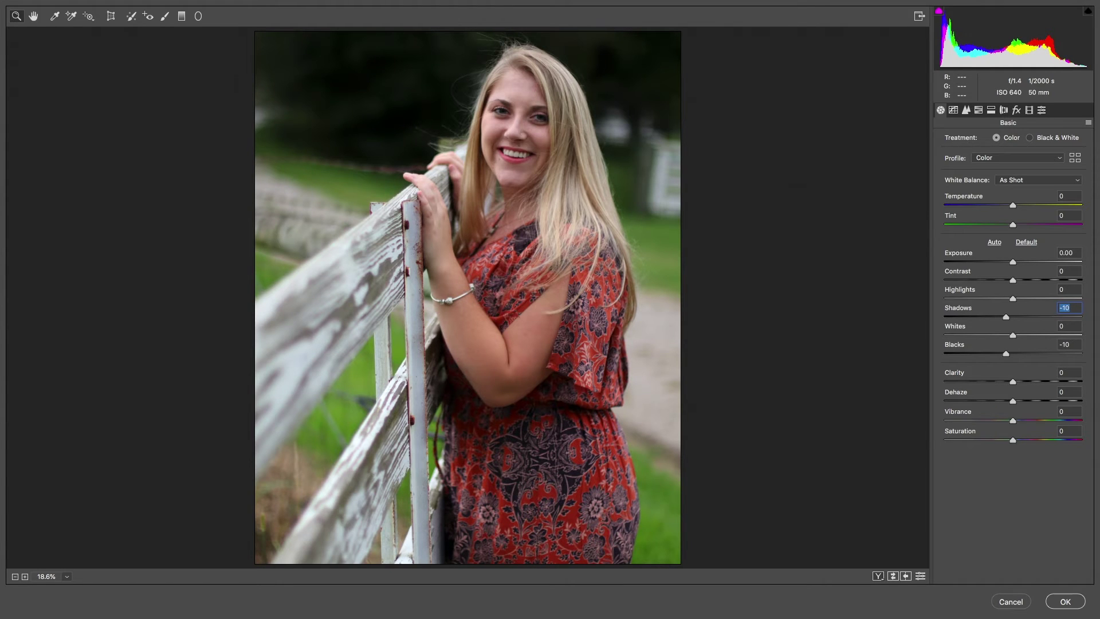
Step: Try stronger Dehaze and Clarity amounts, settling on Dehaze +25 and Clarity +35
left_click(1031, 400)
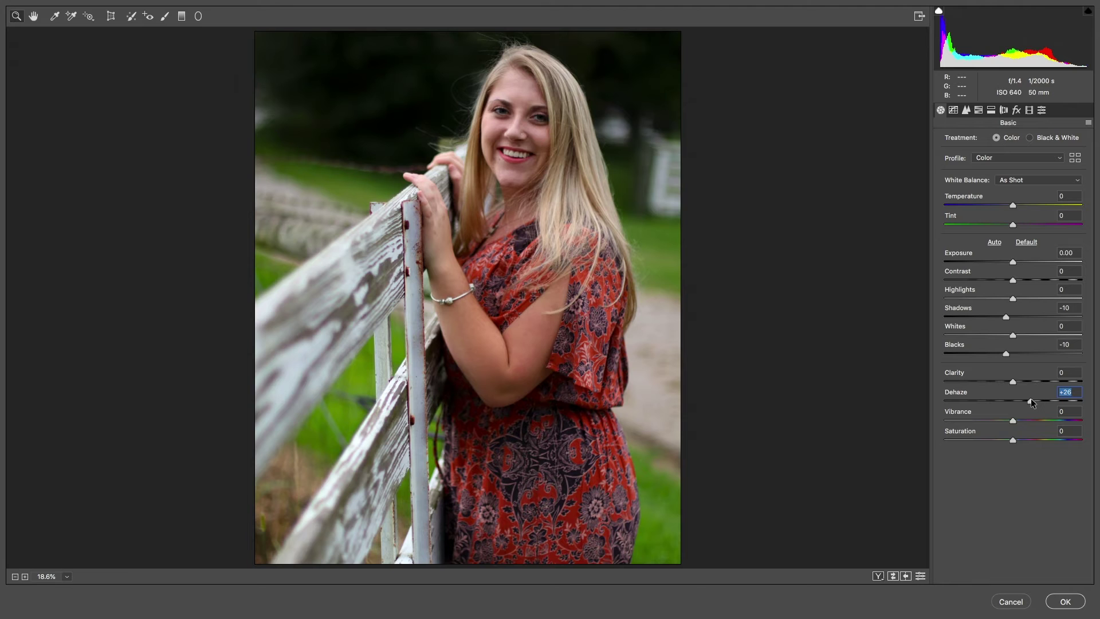
left_click_drag(1030, 401, 1056, 400)
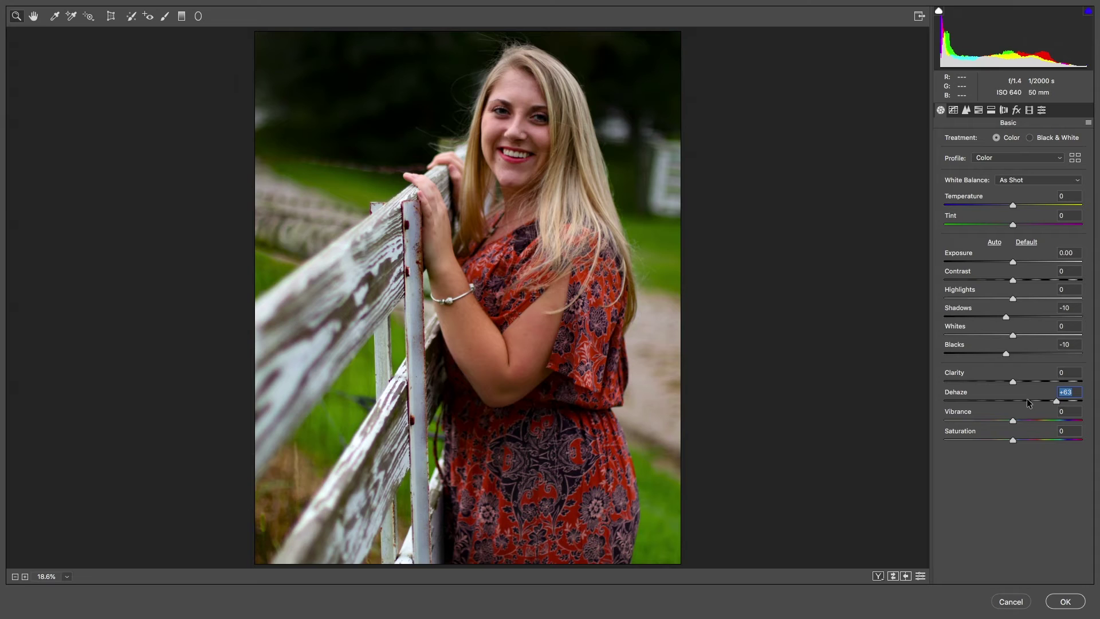
left_click(1026, 399)
left_click(1024, 381)
left_click_drag(1024, 381, 1050, 380)
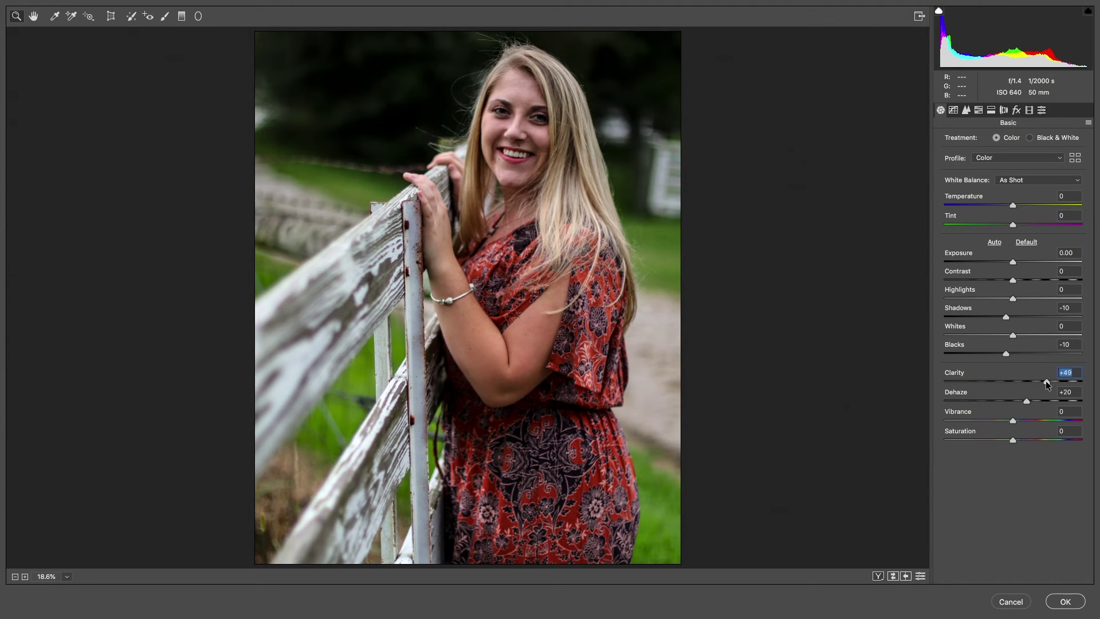
left_click_drag(1041, 382, 1042, 382)
key("Tab")
key("shift+Tab")
key("Tab")
key("Tab")
Step: Set Vibrance to +31 and Saturation to 5
left_click(1034, 421)
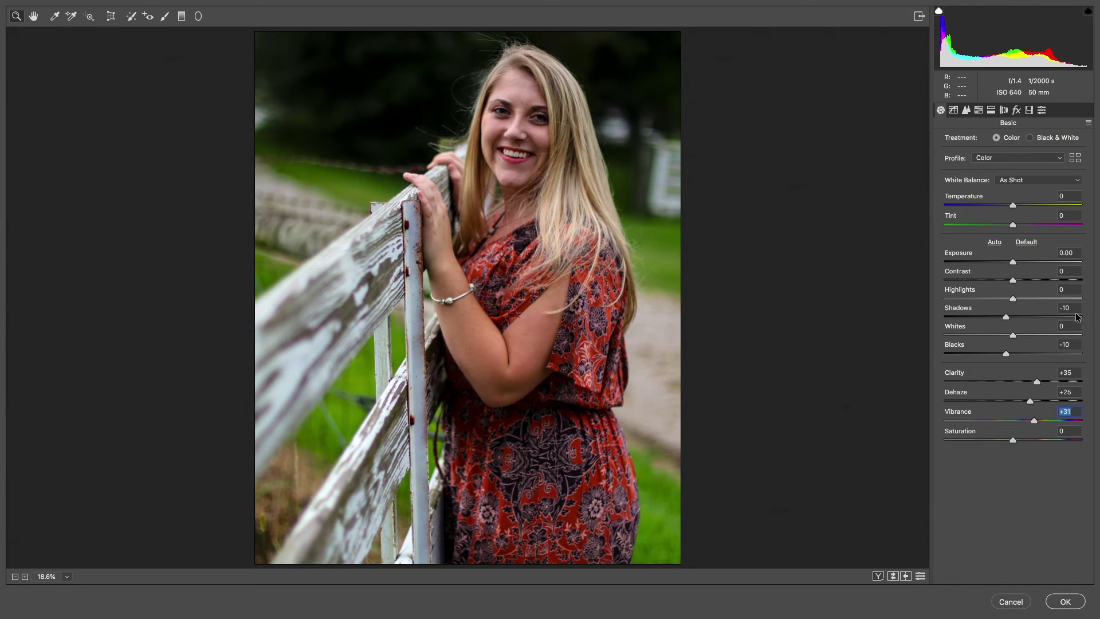
left_click(1068, 289)
left_click(1067, 432)
type("5")
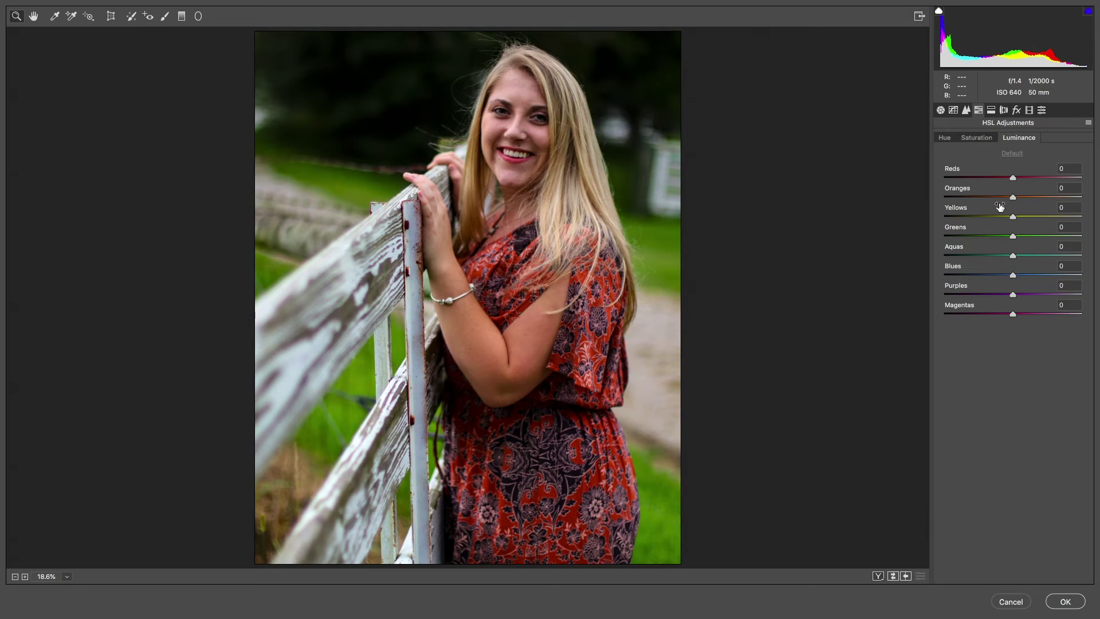
Step: Fine-tune the saturation of the greens and yellows in the HSL adjustments
left_click(984, 136)
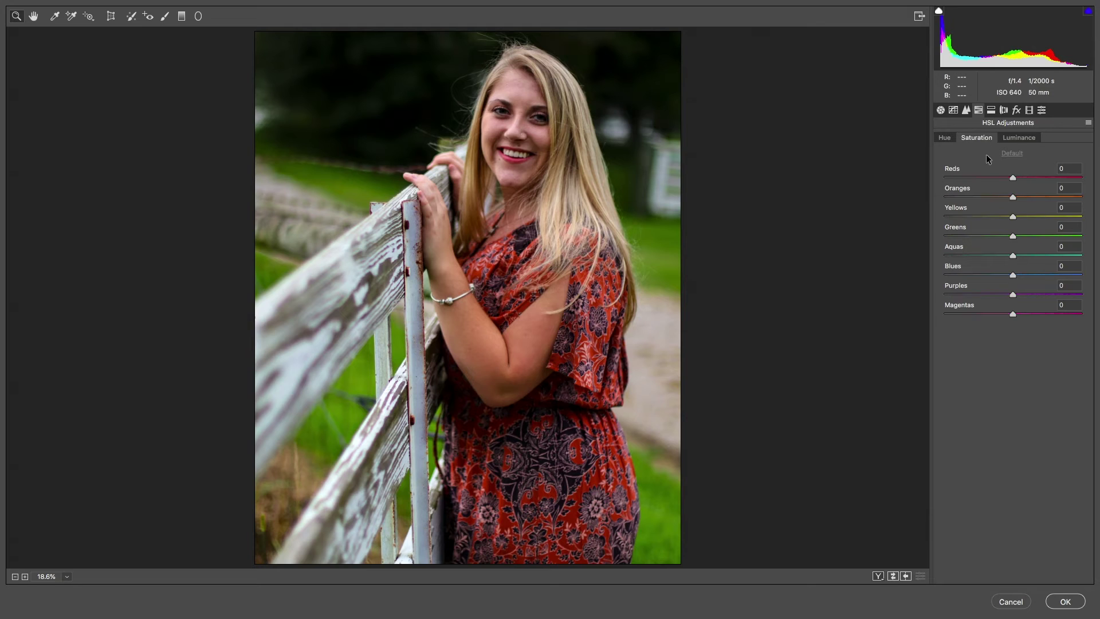
left_click_drag(1011, 236, 996, 236)
mouse_move(996, 236)
left_mouse_down()
mouse_move(971, 237)
mouse_move(1033, 236)
mouse_move(922, 239)
mouse_move(1094, 247)
mouse_move(993, 245)
mouse_move(1016, 242)
mouse_move(1008, 248)
left_mouse_up()
left_click_drag(1013, 218, 1058, 223)
left_click_drag(1019, 224, 1009, 224)
key("shift+Tab")
Step: Set the Sharpening Amount to 30 in the detail adjustments
left_click(966, 110)
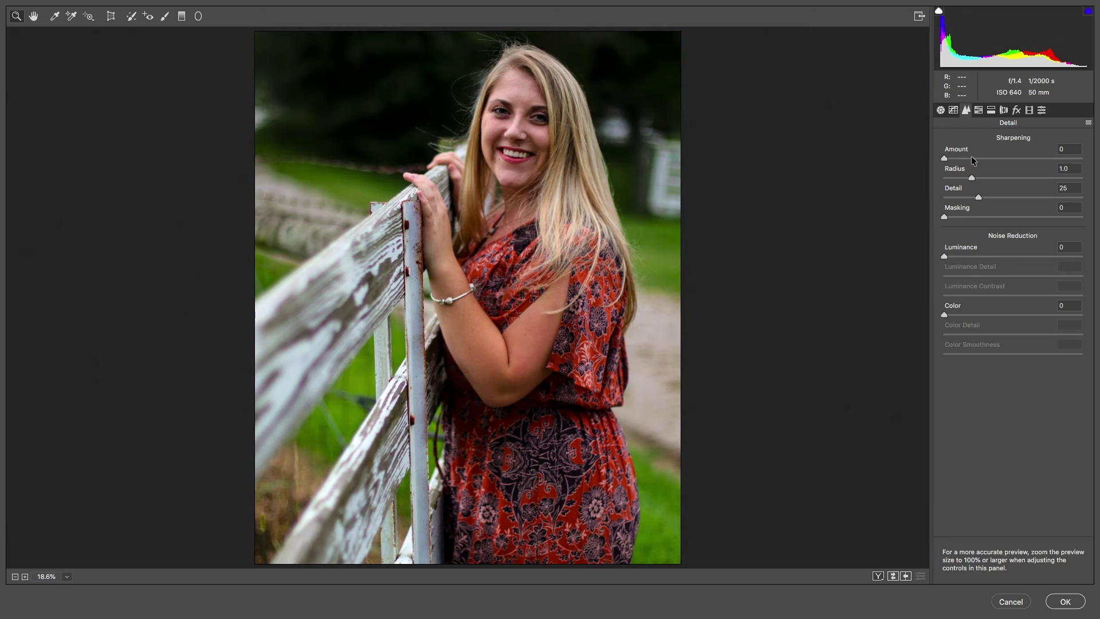
left_click(972, 159)
type("30")
Step: Add a dark post-crop vignette with Feather 100 and Midpoint 67, after trying a white one with Amount +56
left_click(1017, 111)
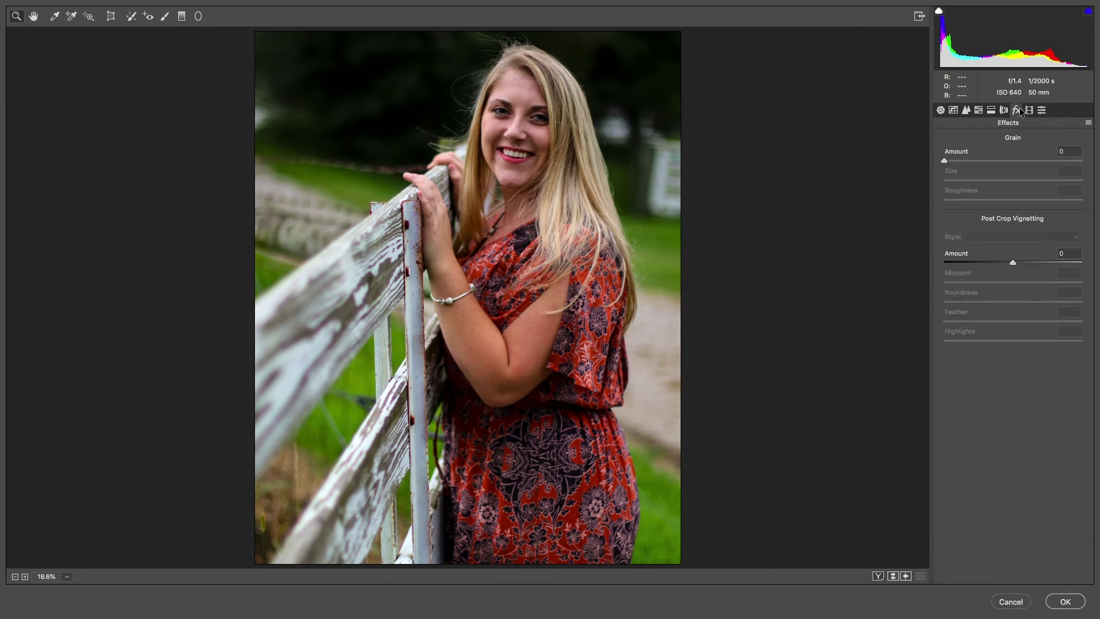
left_click(1029, 263)
mouse_move(1030, 261)
left_mouse_down()
mouse_move(1068, 262)
mouse_move(1051, 265)
left_mouse_up()
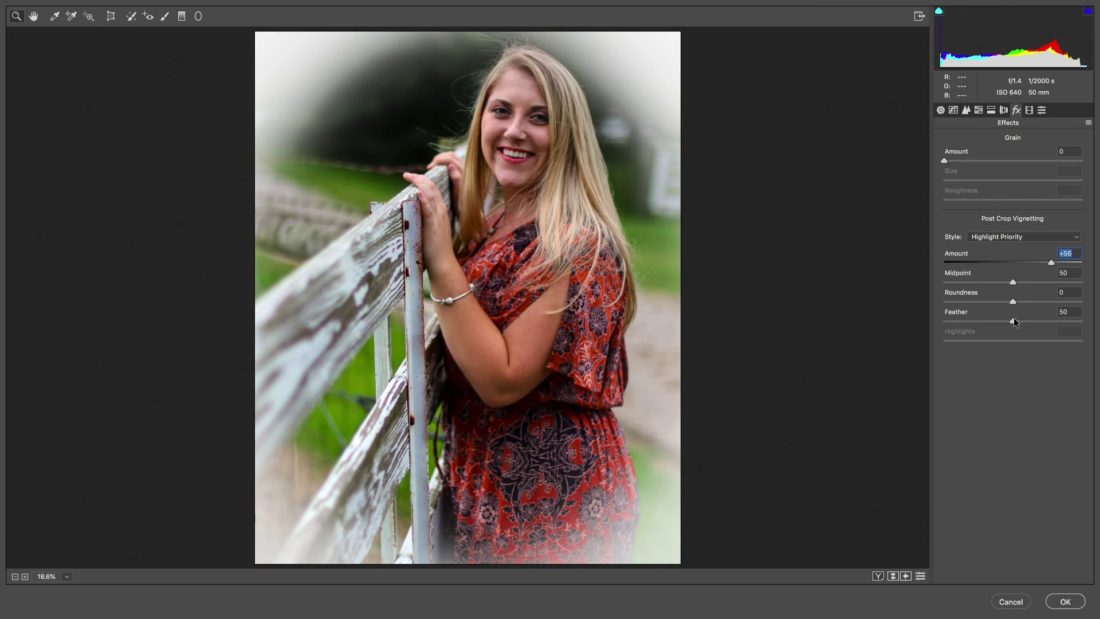
left_click_drag(1003, 323, 1082, 322)
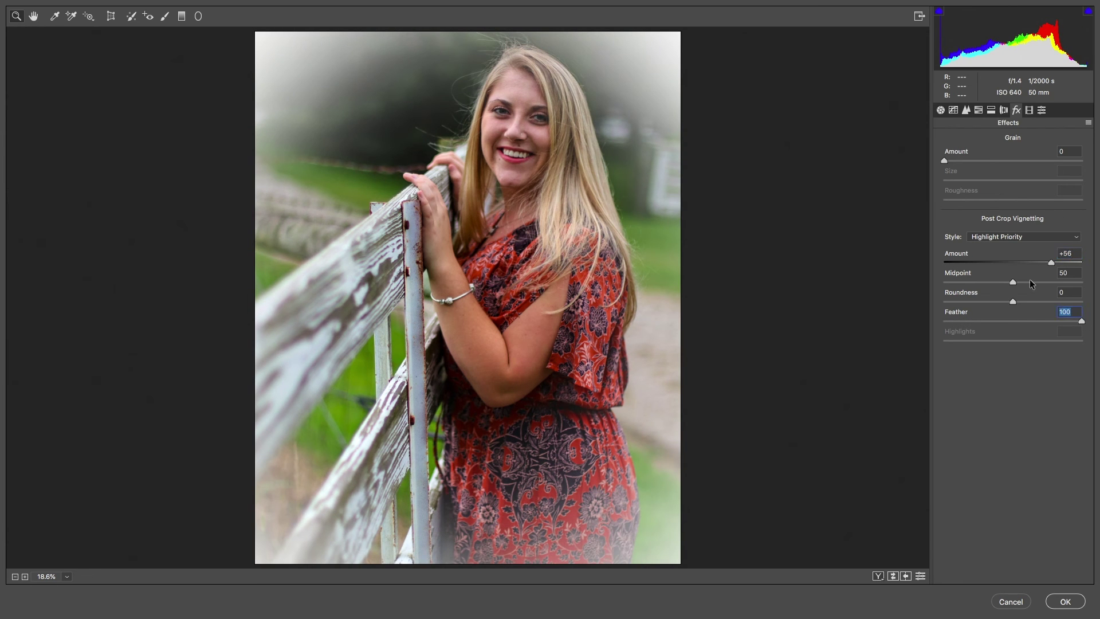
left_click_drag(1013, 281, 1037, 277)
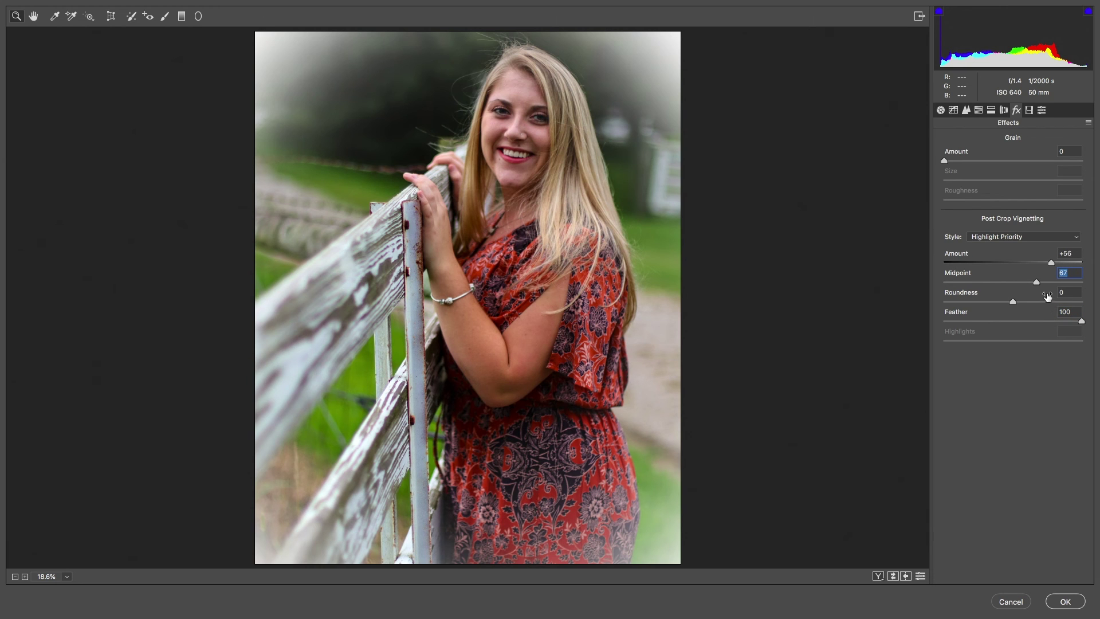
left_click_drag(1051, 262, 994, 277)
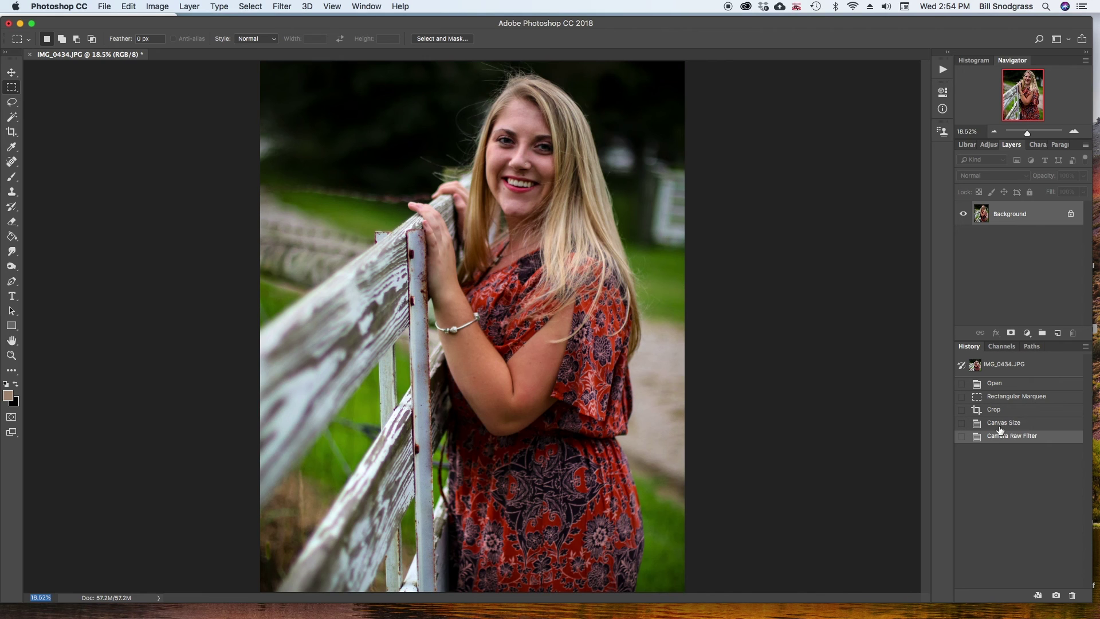
Step: Compare the portrait before and after the Camera Raw Filter by switching between the Canvas Size and filter history states
left_click(1004, 423)
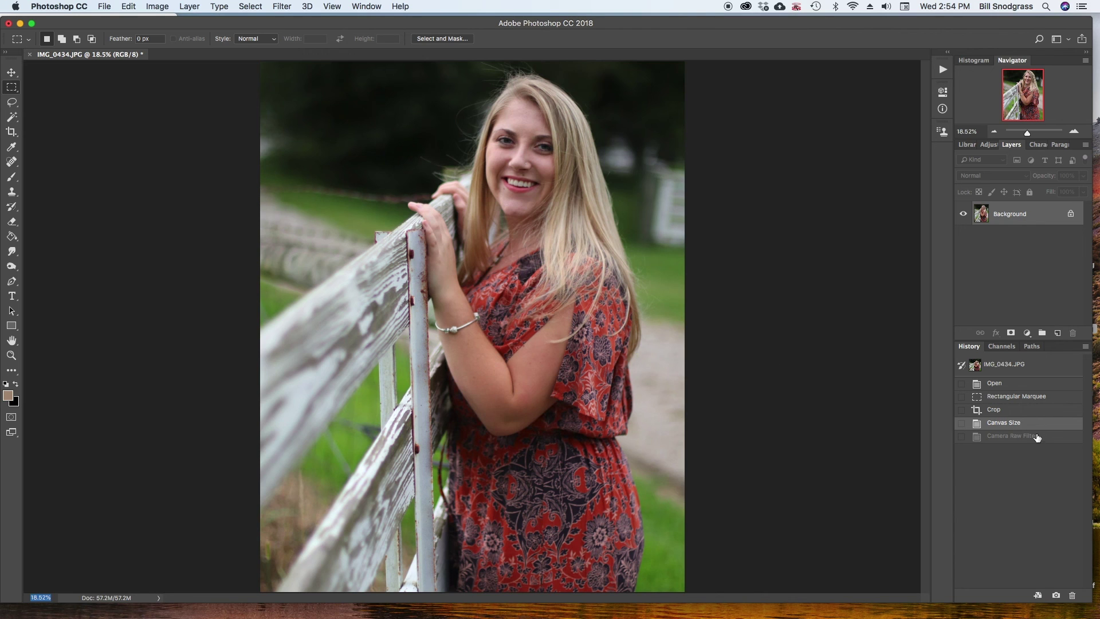
left_click(1038, 438)
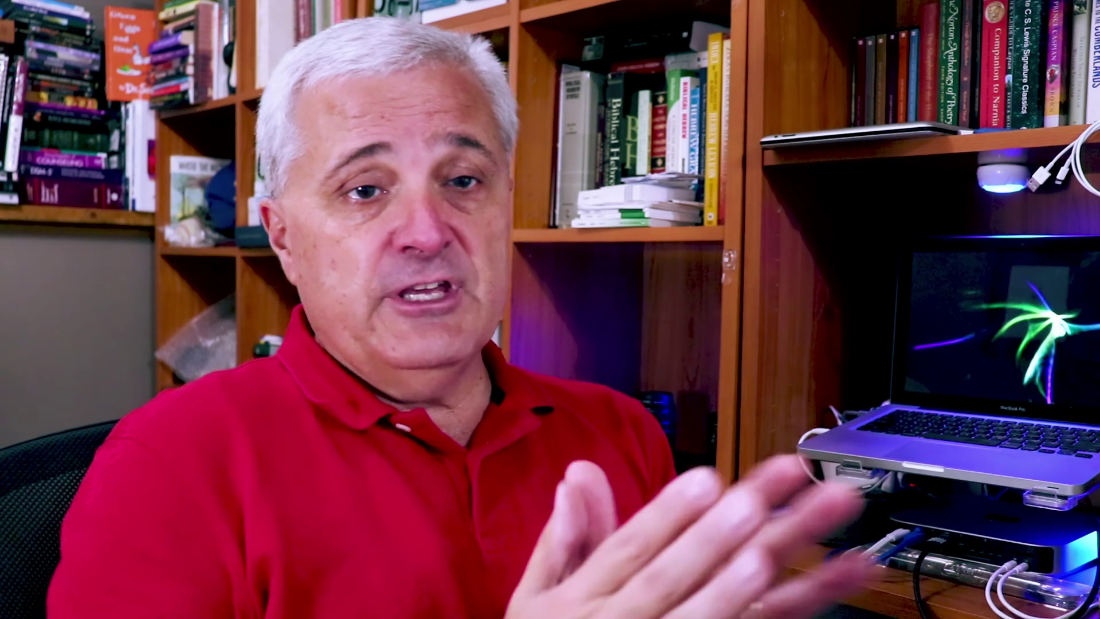